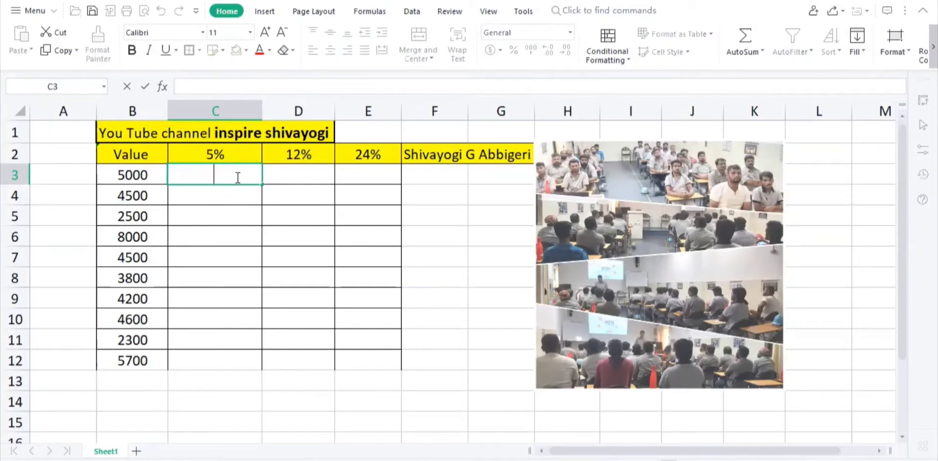
# - Enter the formula =$B$3:$B$12*$C$2 in C3 and fill it down to C12
pyautogui.write('=')
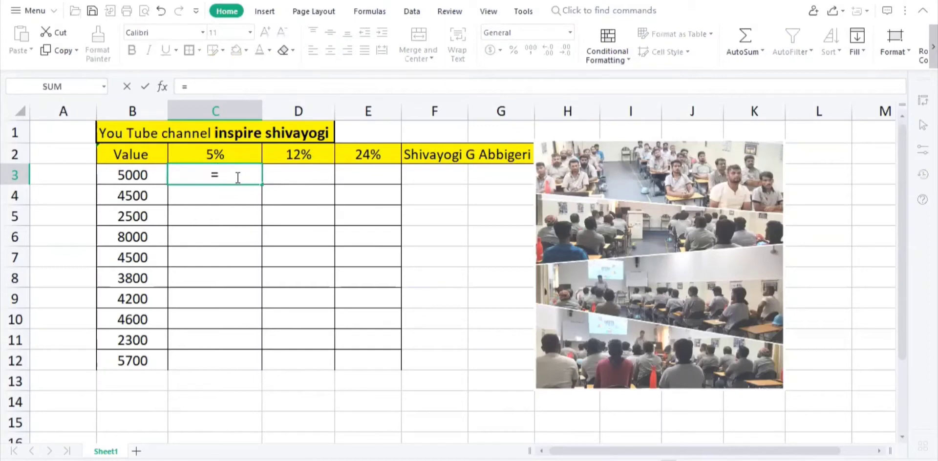
pyautogui.click(153, 176)
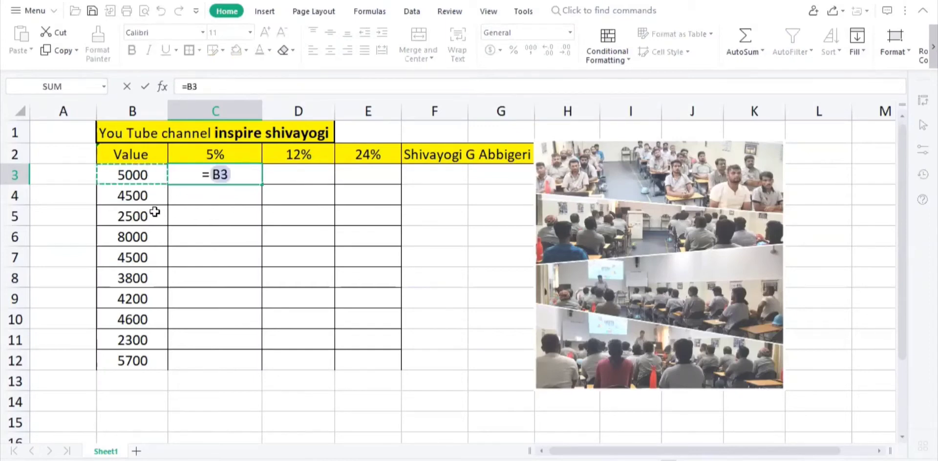
pyautogui.keyDown('shift'); pyautogui.click(141, 362); pyautogui.keyUp('shift')
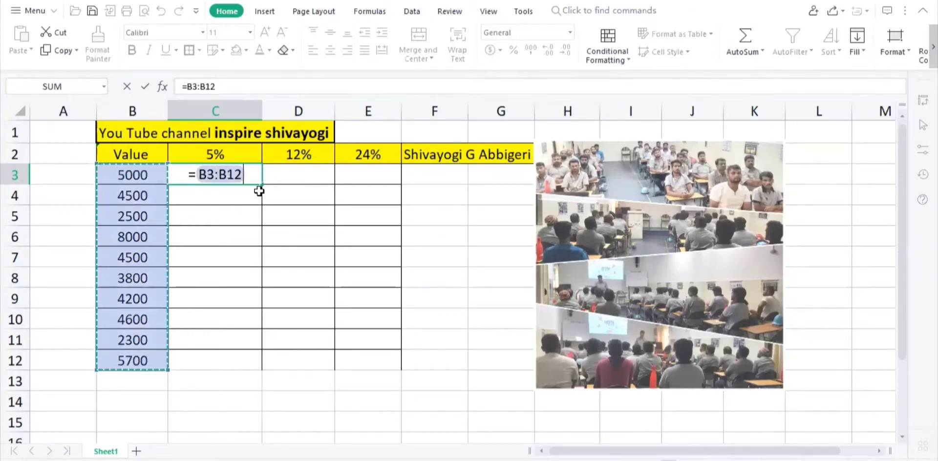
pyautogui.write('*')
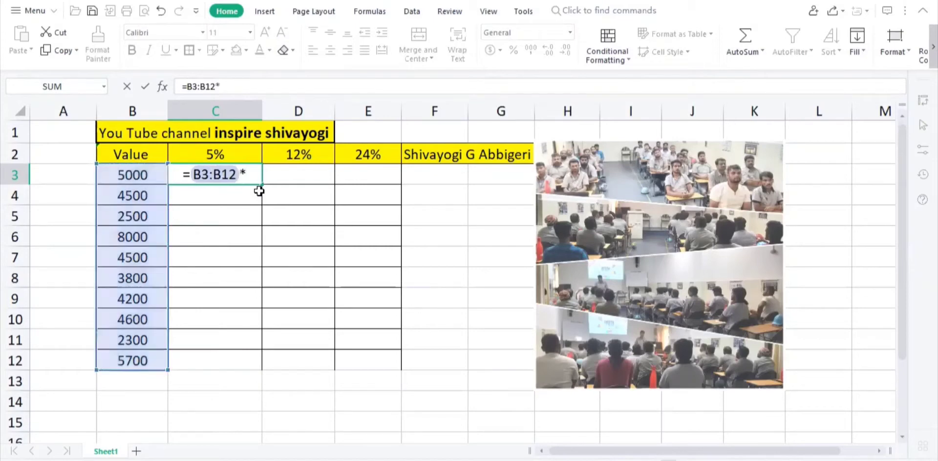
pyautogui.click(224, 152)
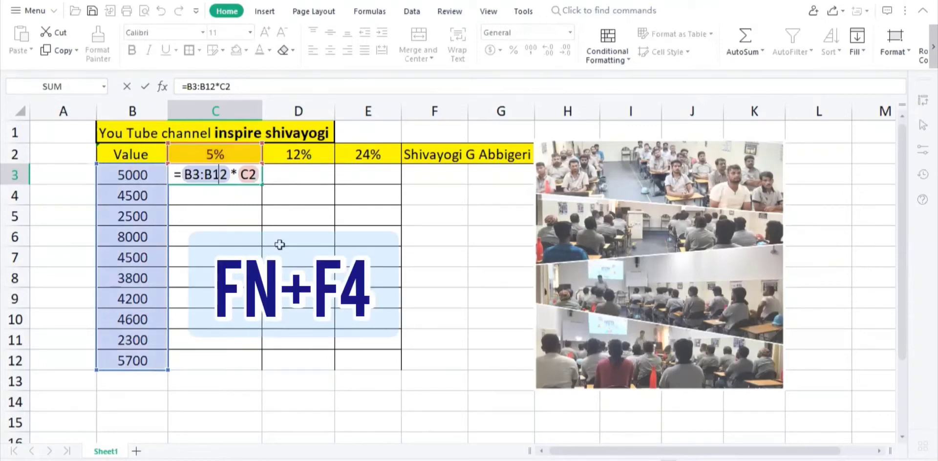
pyautogui.press('F4')
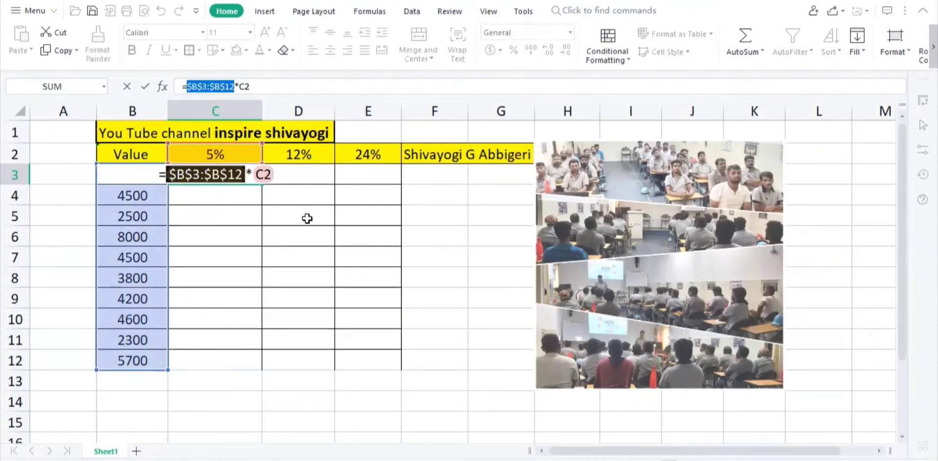
pyautogui.click(263, 174)
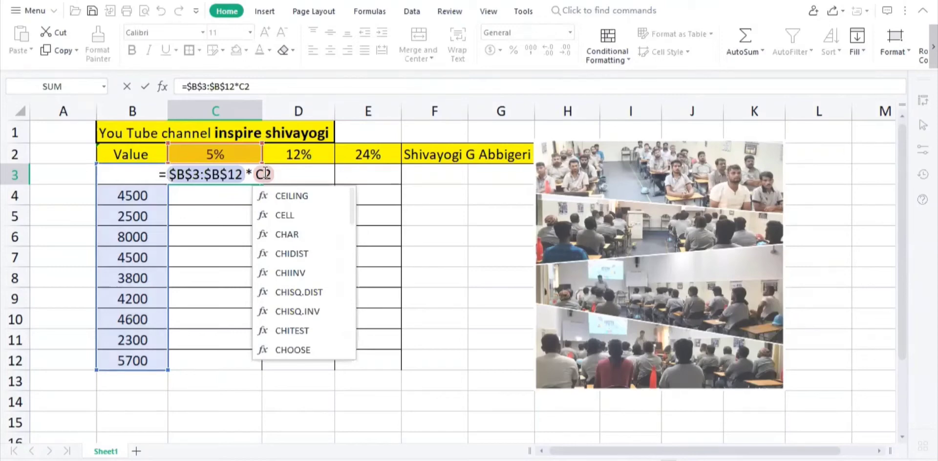
pyautogui.press('F4')
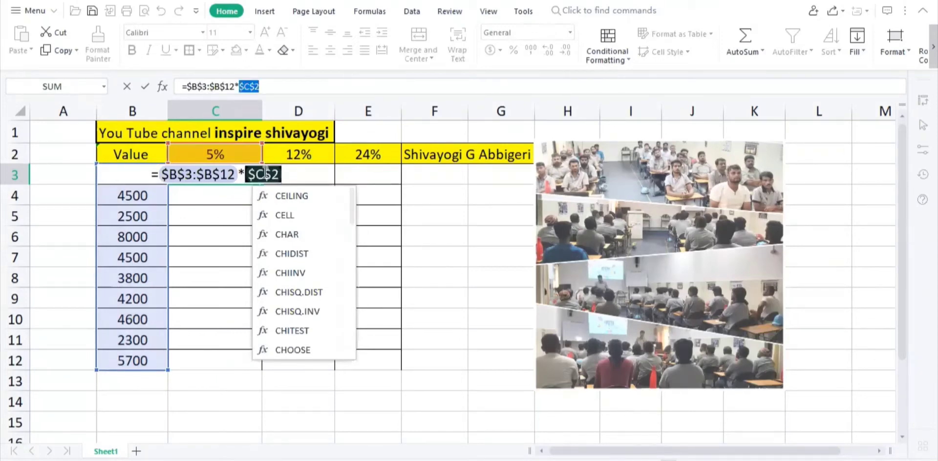
pyautogui.press('Return')
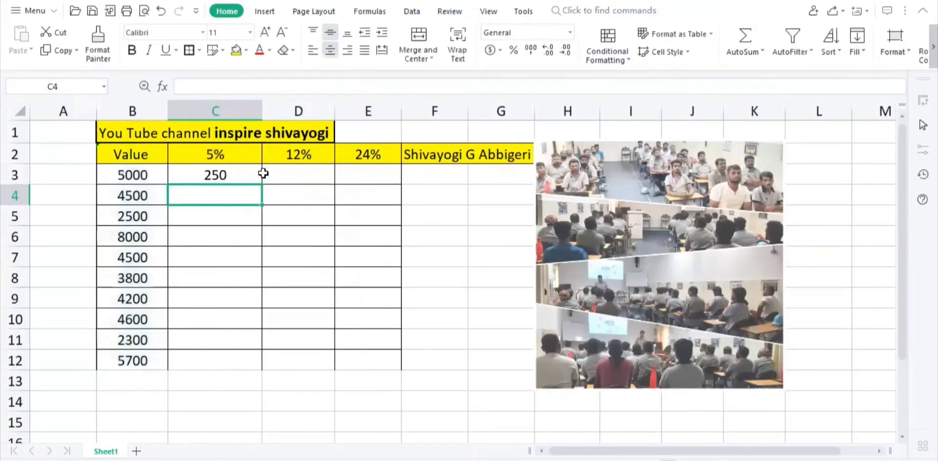
pyautogui.click(237, 168)
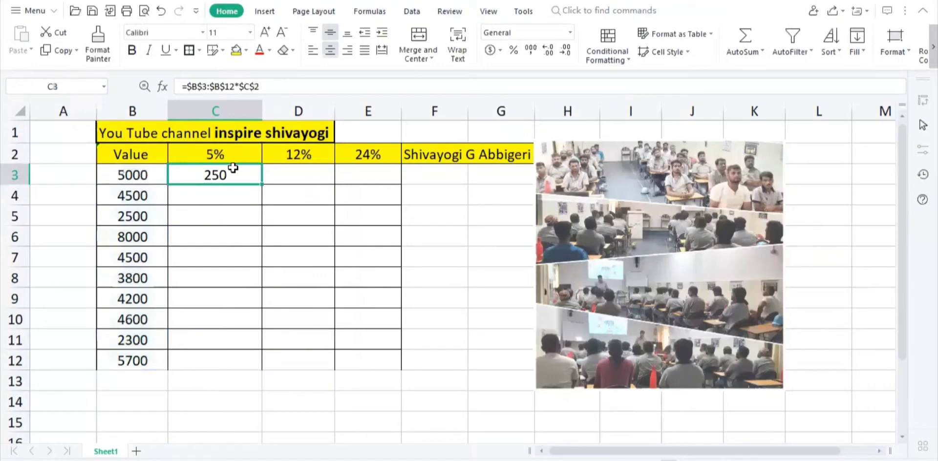
pyautogui.doubleClick(261, 184)
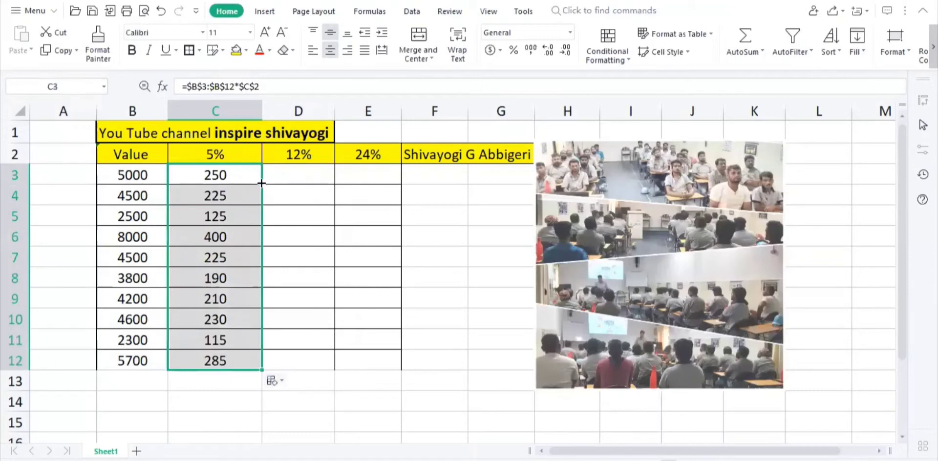
# - Compare the filled 5% formulas in column C with the values in column B, down to row 12
pyautogui.click(214, 313)
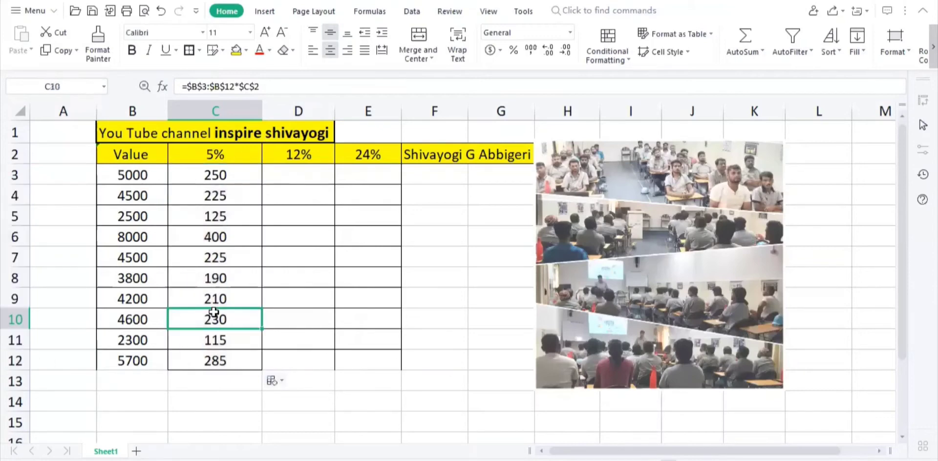
pyautogui.press('Left')
pyautogui.press('Down')
pyautogui.press('Down')
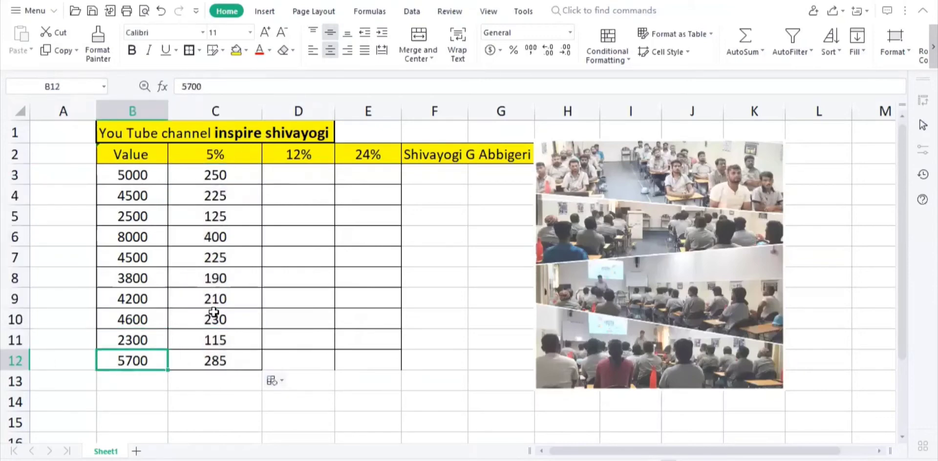
pyautogui.press('Right')
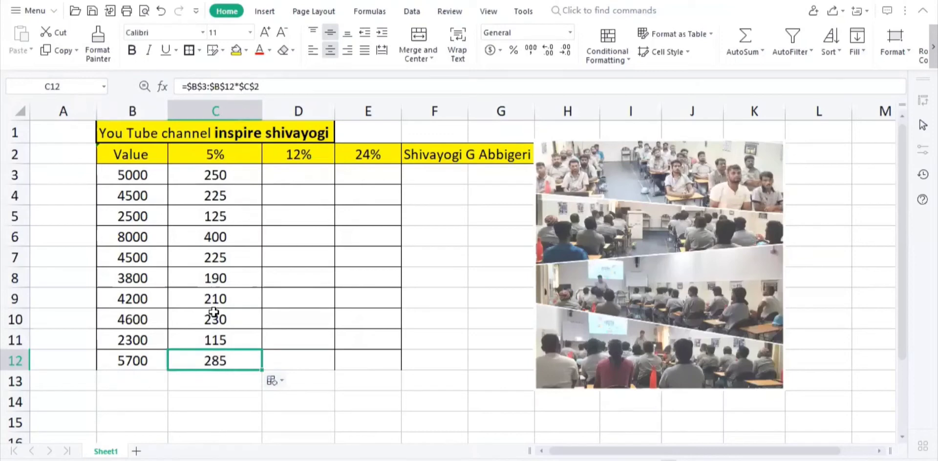
pyautogui.press('Right')
pyautogui.press('Left')
pyautogui.click(200, 181)
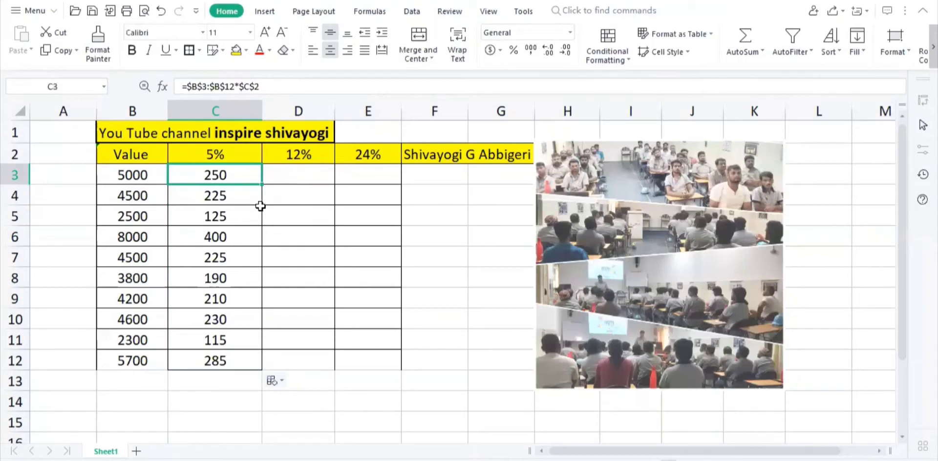
pyautogui.click(219, 362)
# - Add 1000 in B13 and try to extend the 5% column by refilling the formula down from C3
pyautogui.click(135, 385)
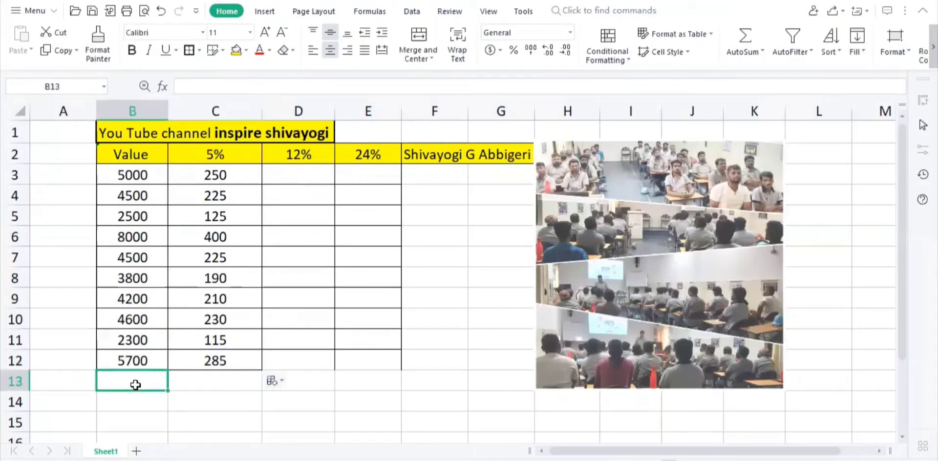
pyautogui.write('1000')
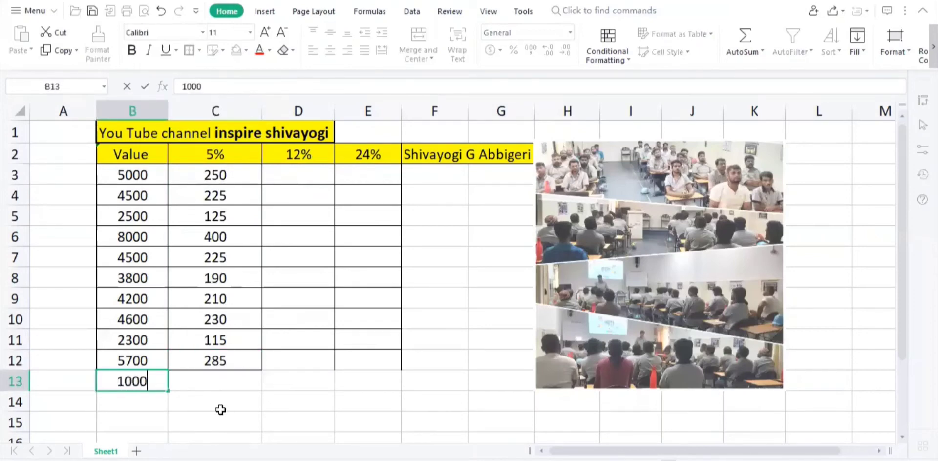
pyautogui.click(225, 381)
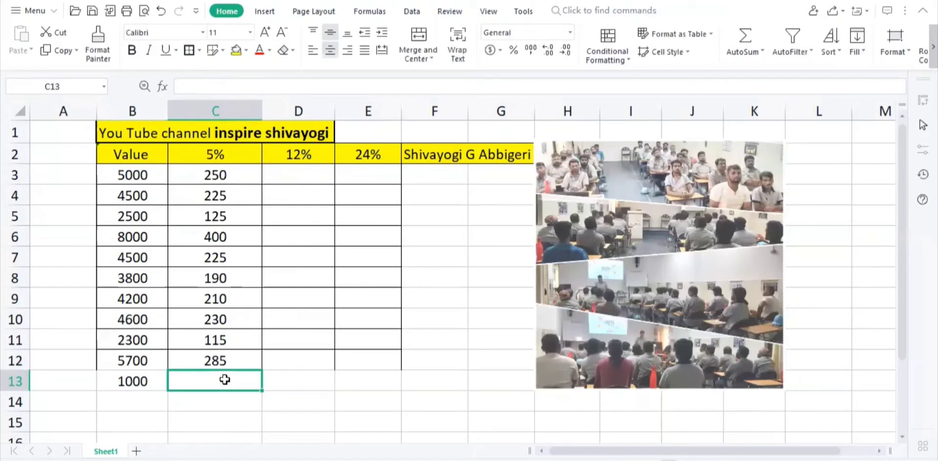
pyautogui.click(257, 172)
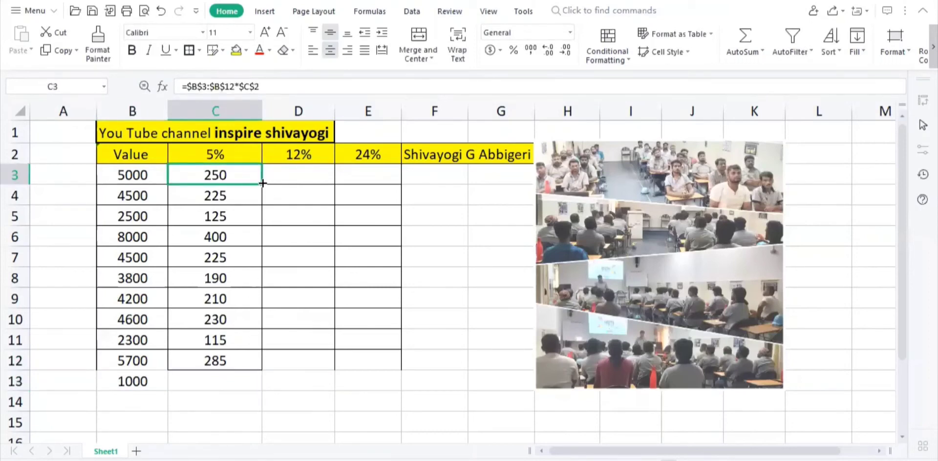
pyautogui.doubleClick(263, 183)
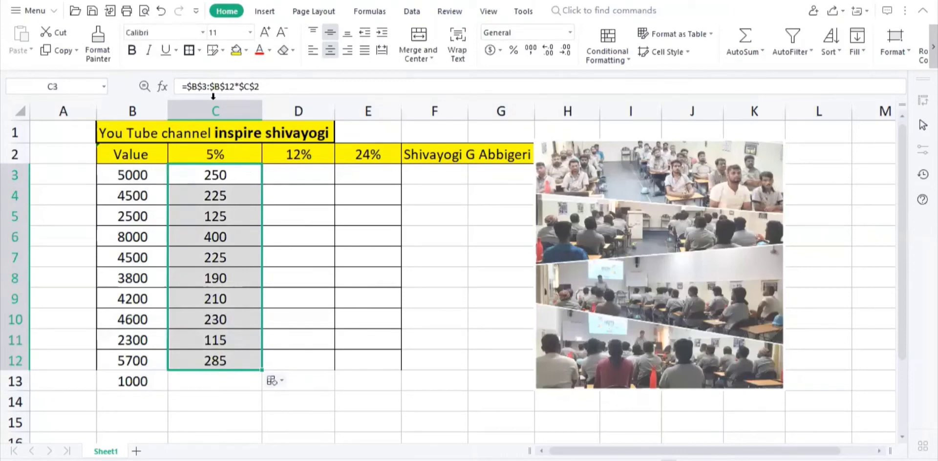
# - Enter the whole-column formula =B:B*$D$2 in D3 and fill it down to D13
pyautogui.click(296, 174)
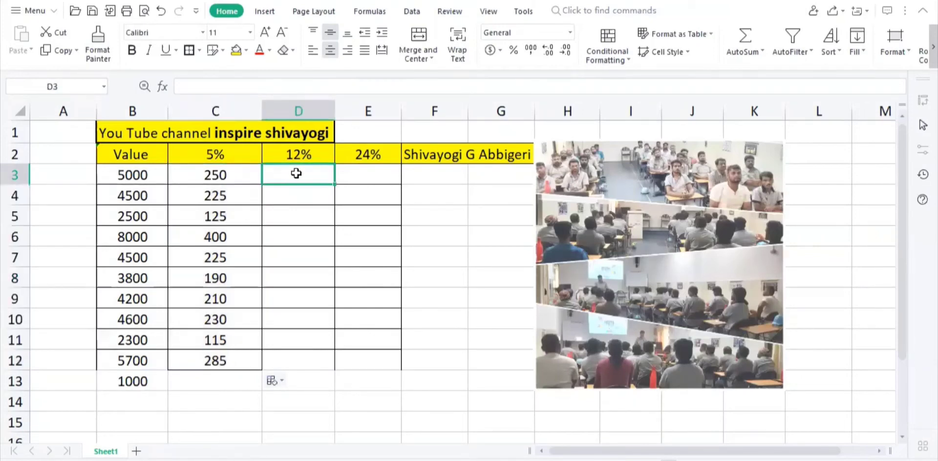
pyautogui.write('=')
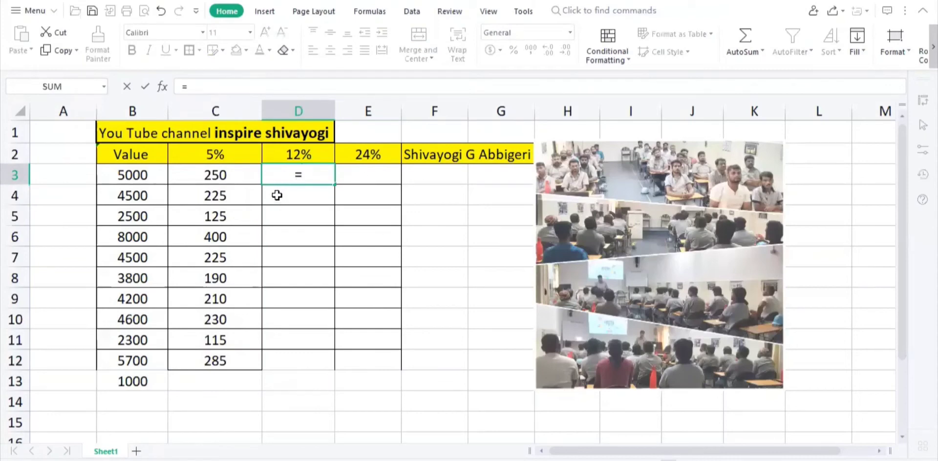
pyautogui.click(132, 111)
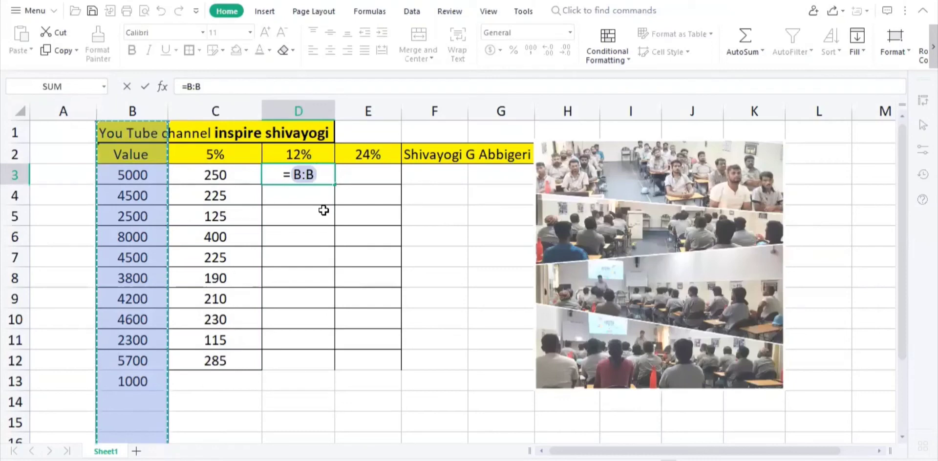
pyautogui.write('*')
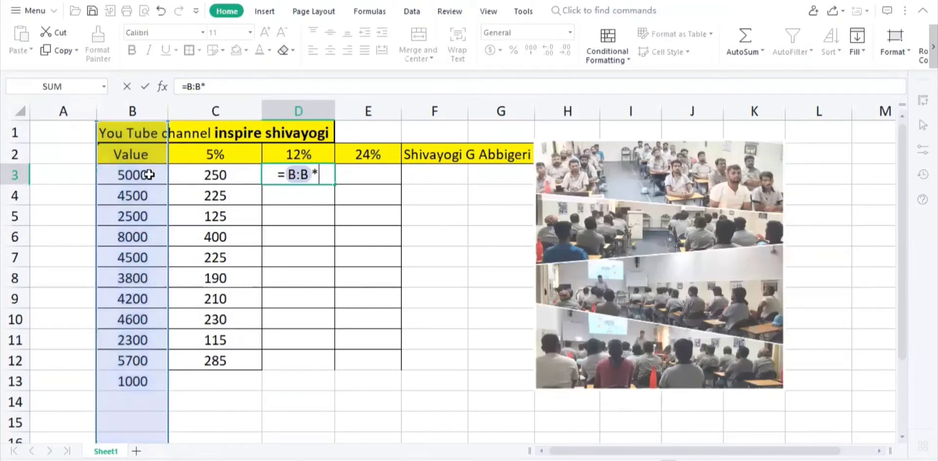
pyautogui.click(294, 155)
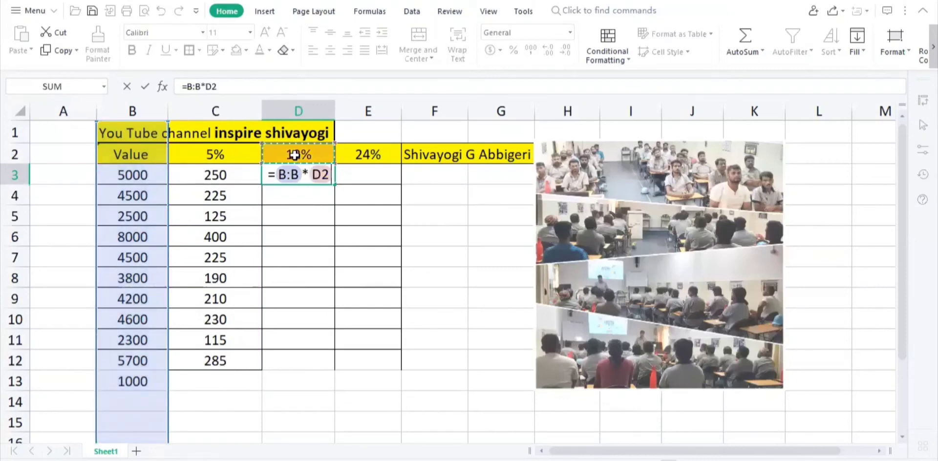
pyautogui.click(323, 174)
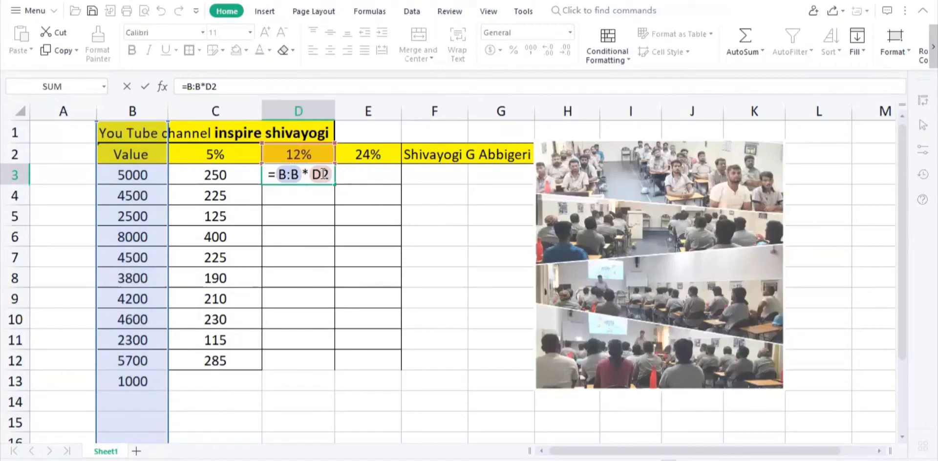
pyautogui.press('F4')
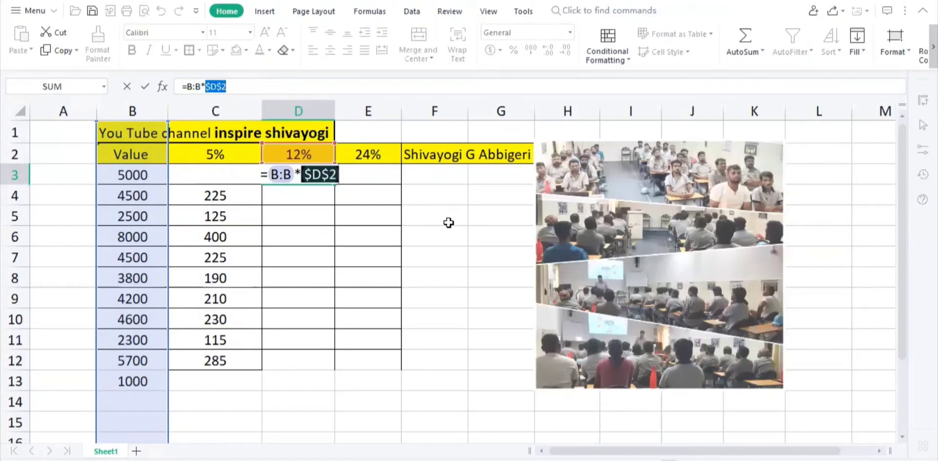
pyautogui.press('Return')
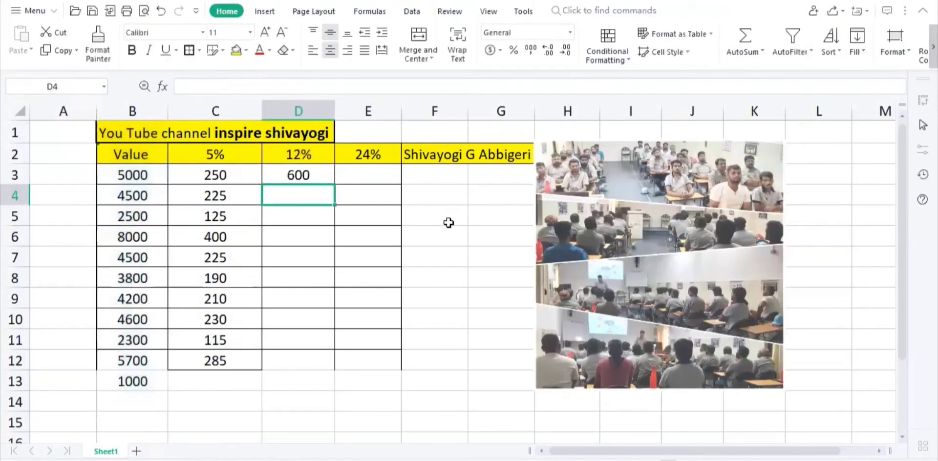
pyautogui.click(318, 174)
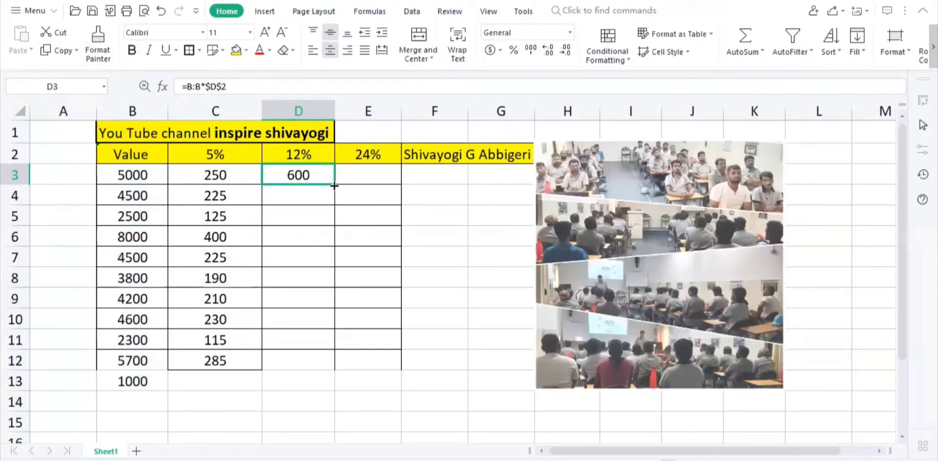
pyautogui.doubleClick(334, 185)
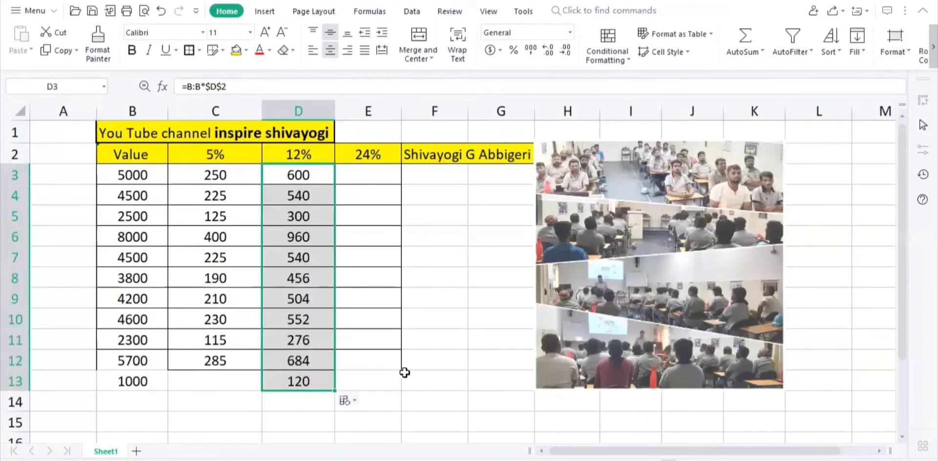
pyautogui.moveTo(406, 367); pyautogui.dragTo(324, 297)
pyautogui.click(367, 322)
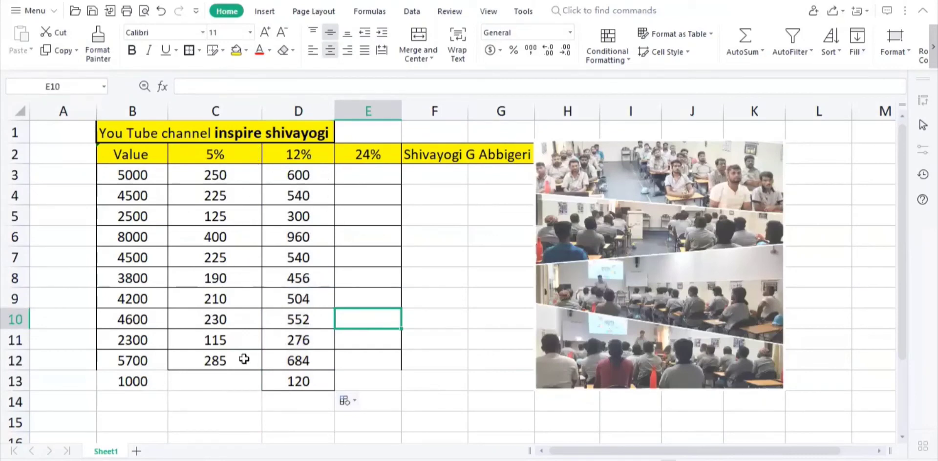
# - Add 2000 in B14 and extend the 12% formula from D13 to D14
pyautogui.click(140, 399)
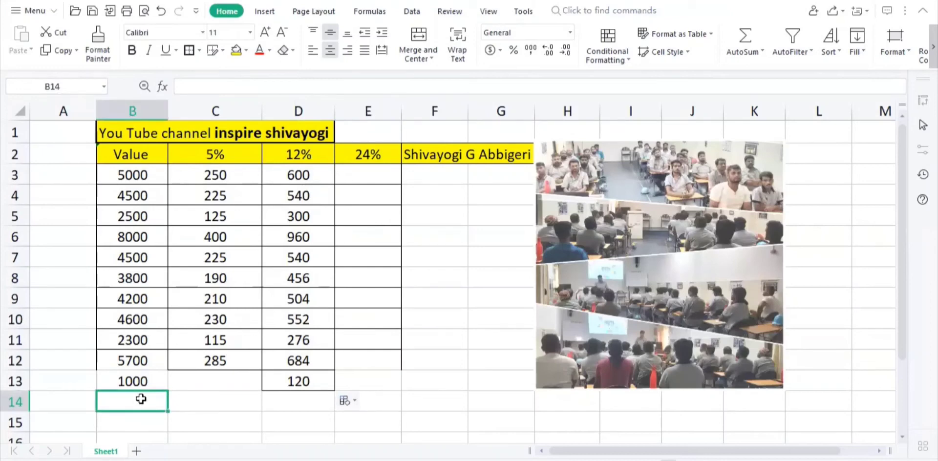
pyautogui.write('200')
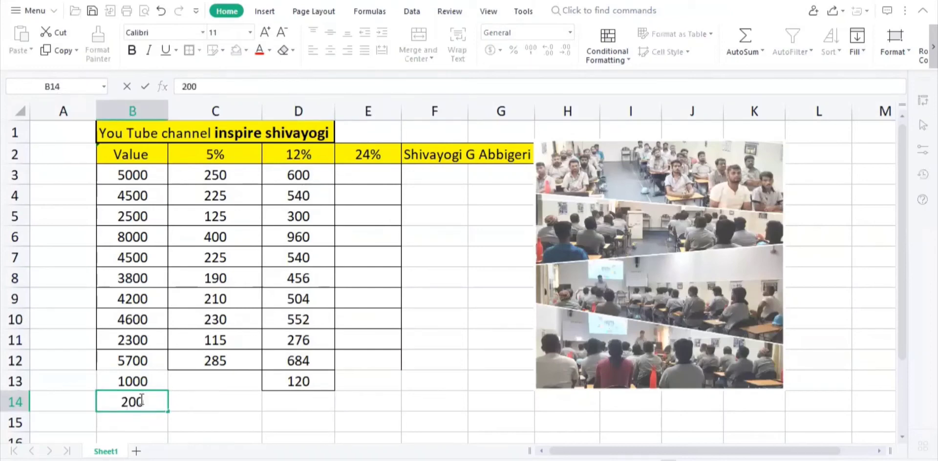
pyautogui.write('0')
pyautogui.click(296, 381)
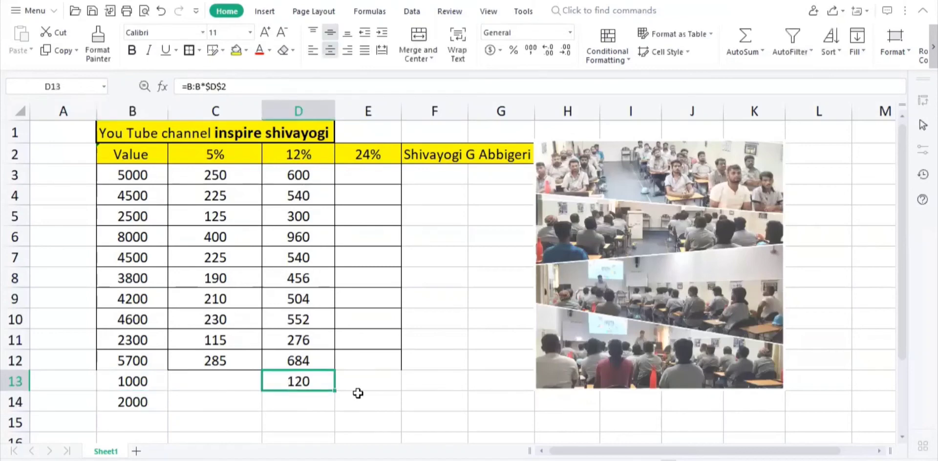
pyautogui.moveTo(333, 391); pyautogui.dragTo(333, 411)
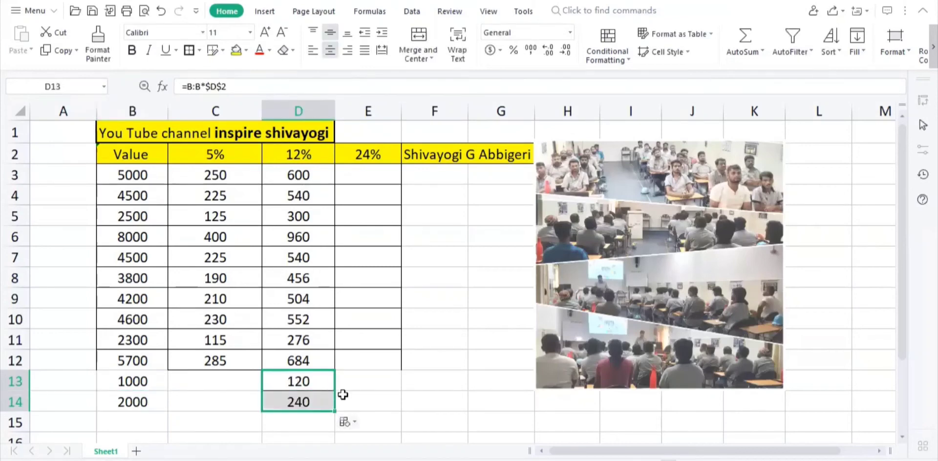
# - Extend the 5% formula from C12 down to C14 and compare the formulas in C14, C3 and D3
pyautogui.click(248, 363)
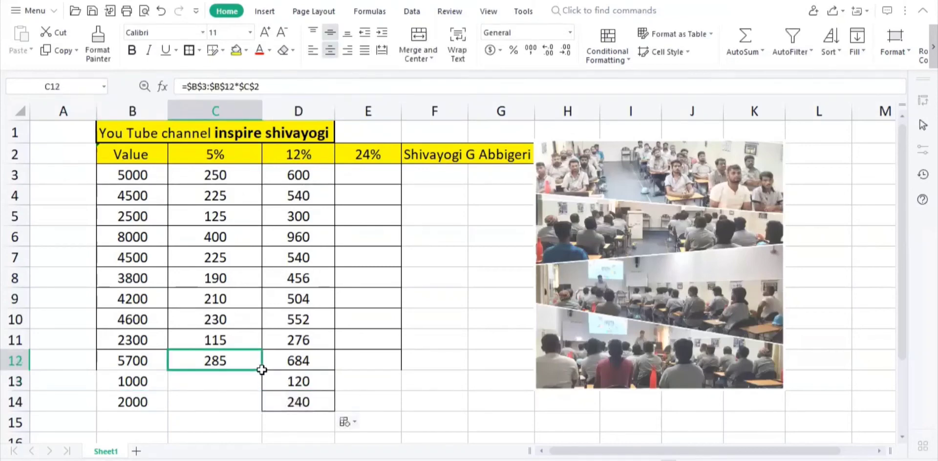
pyautogui.click(264, 370)
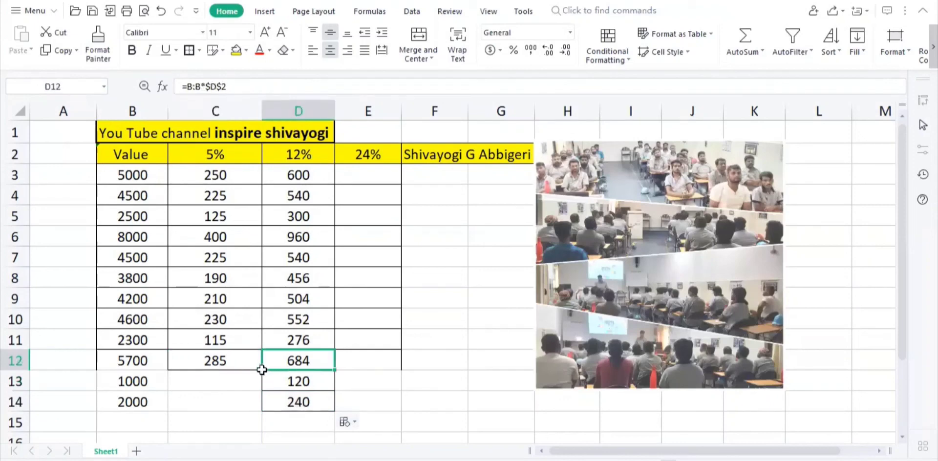
pyautogui.click(254, 363)
pyautogui.moveTo(262, 370); pyautogui.dragTo(259, 366)
pyautogui.doubleClick(260, 370)
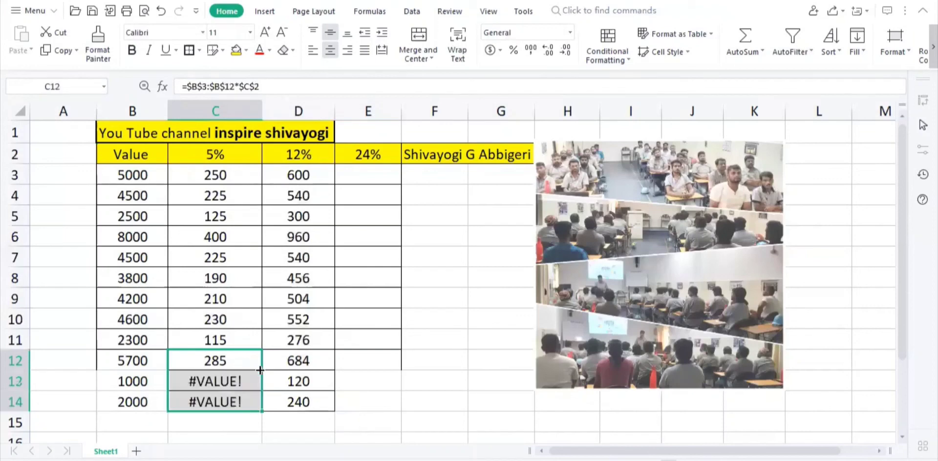
pyautogui.click(239, 393)
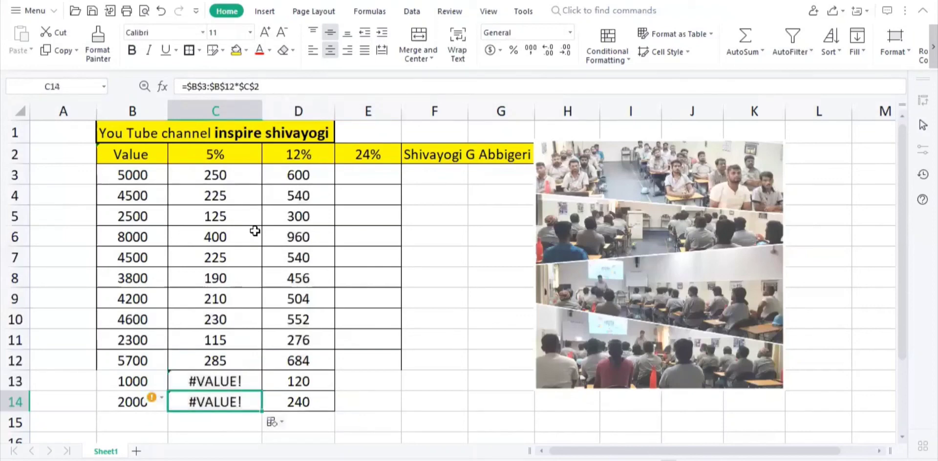
pyautogui.click(230, 174)
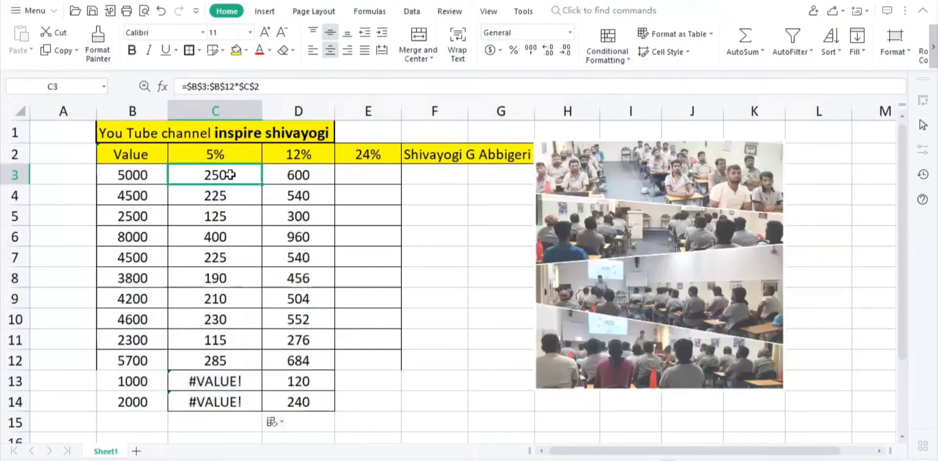
pyautogui.click(312, 180)
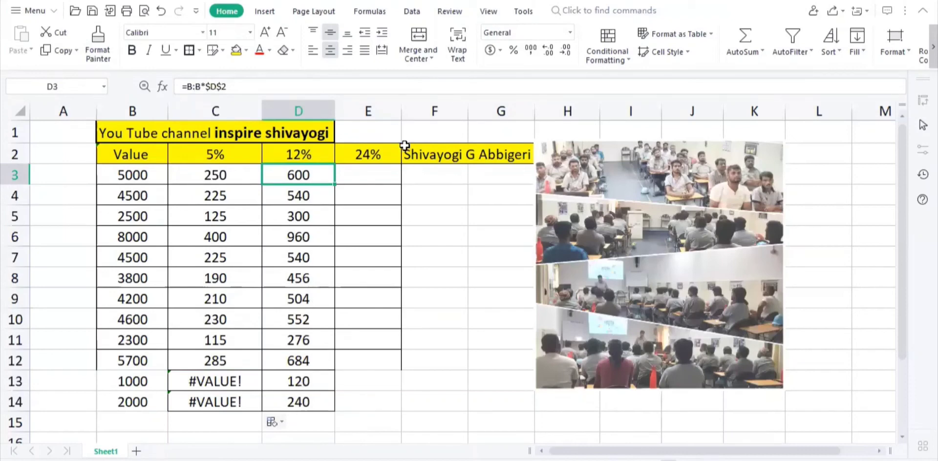
# - Enter the whole-column formula =B:B*$E$2 in E3 and fill it down to E14
pyautogui.click(380, 171)
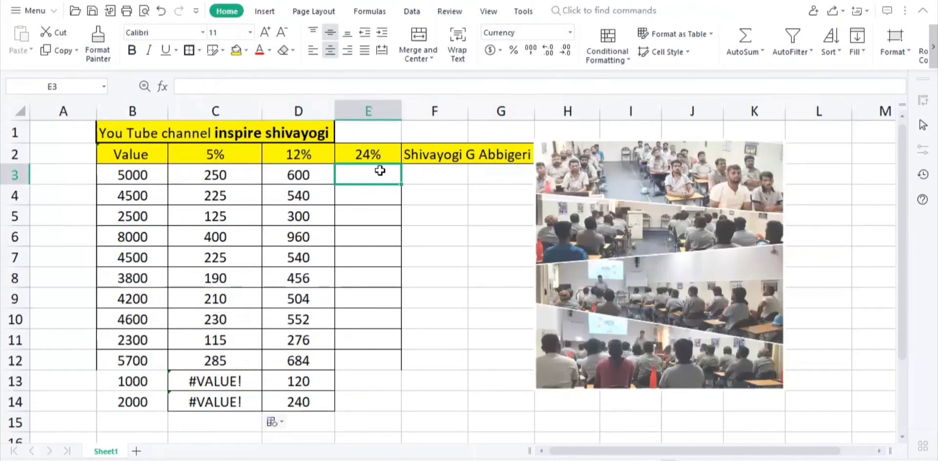
pyautogui.write('=')
pyautogui.click(132, 111)
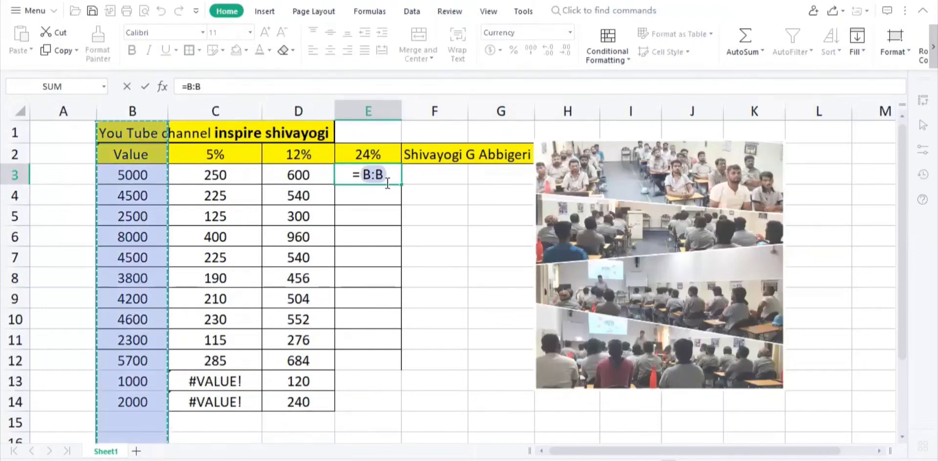
pyautogui.write('*')
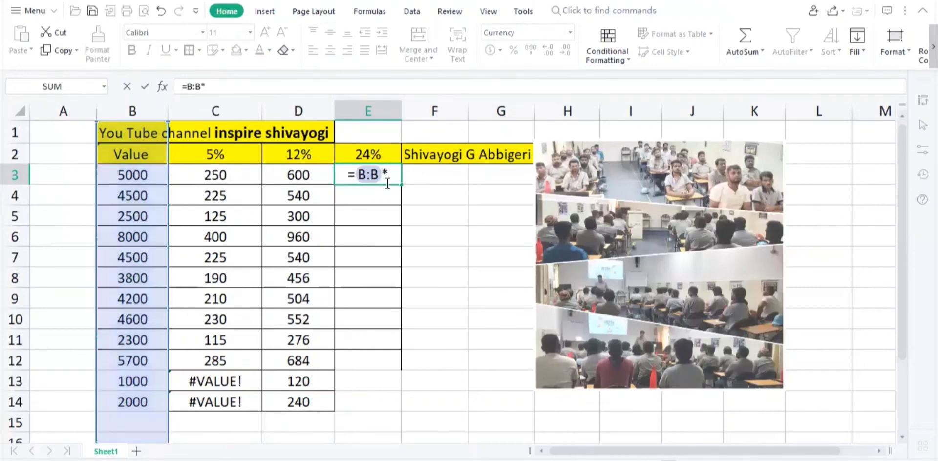
pyautogui.click(367, 153)
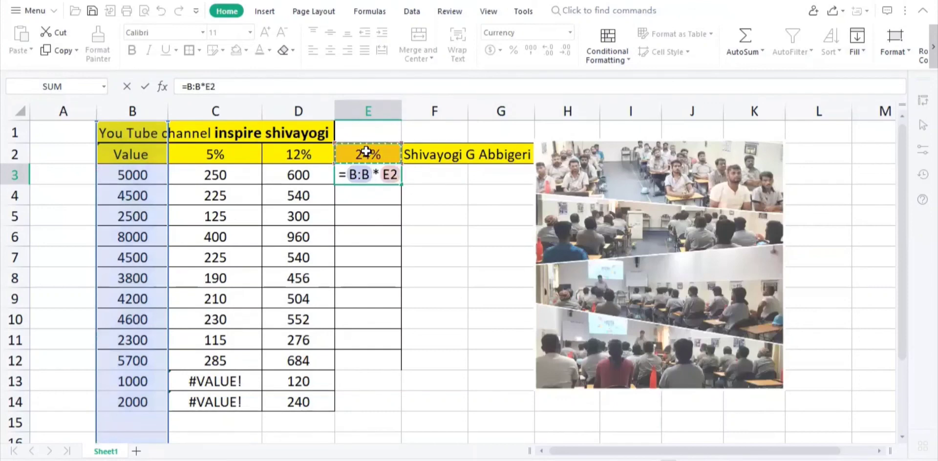
pyautogui.click(393, 172)
pyautogui.press('F4')
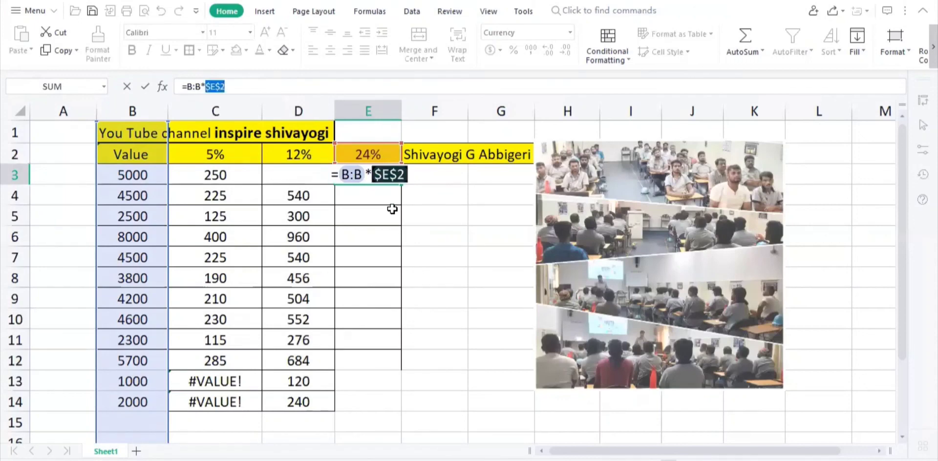
pyautogui.press('Return')
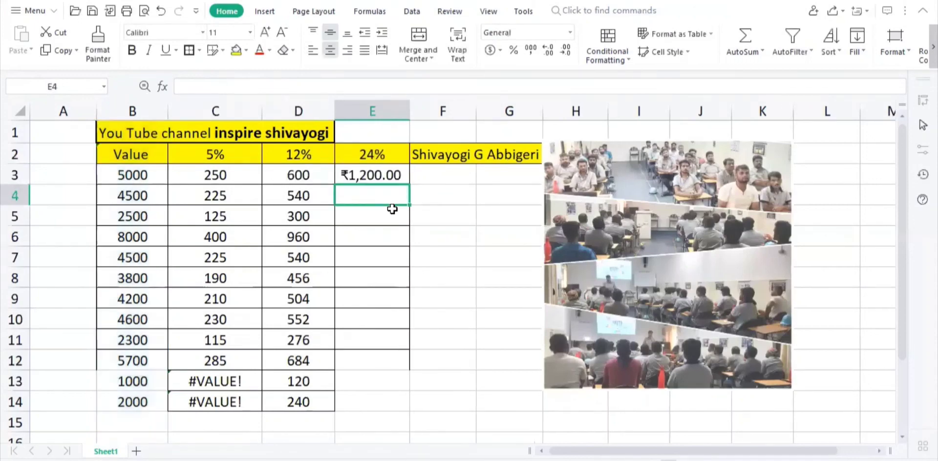
pyautogui.click(400, 171)
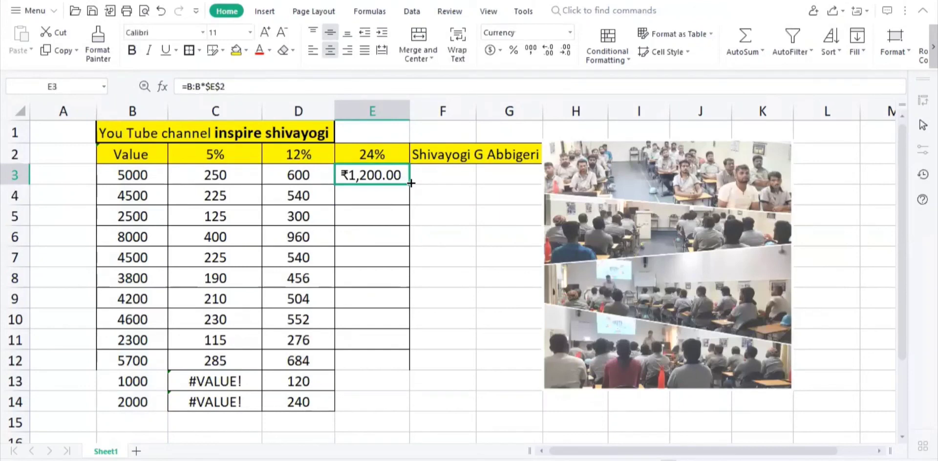
pyautogui.doubleClick(410, 184)
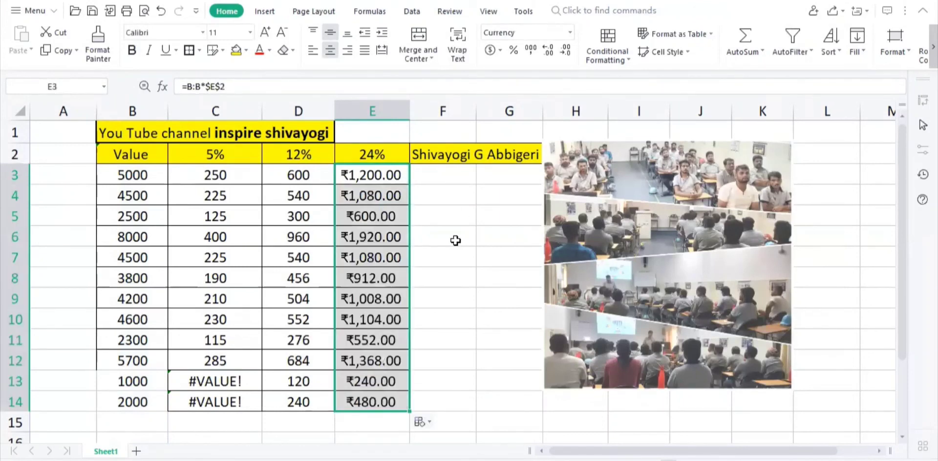